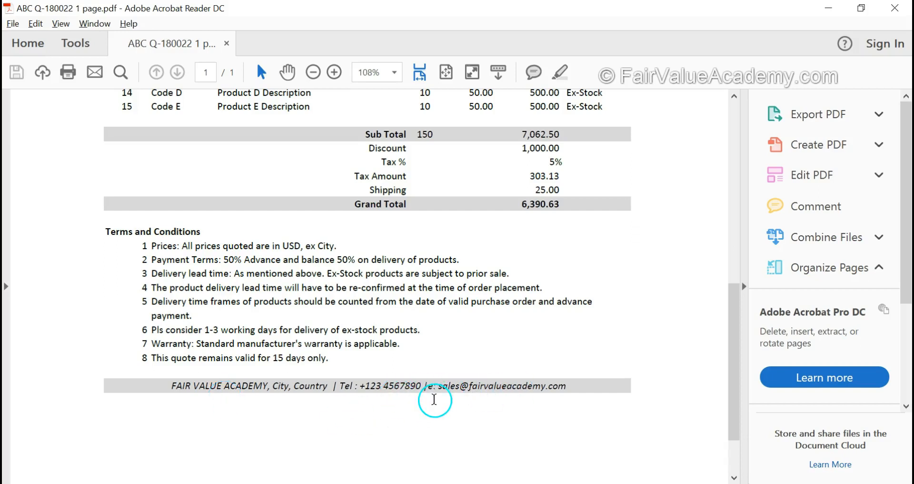
- Look through the sample quotation PDF down to its page footer, and switch to the quotation workbook in Excel
scroll(434, 402, down, 3)
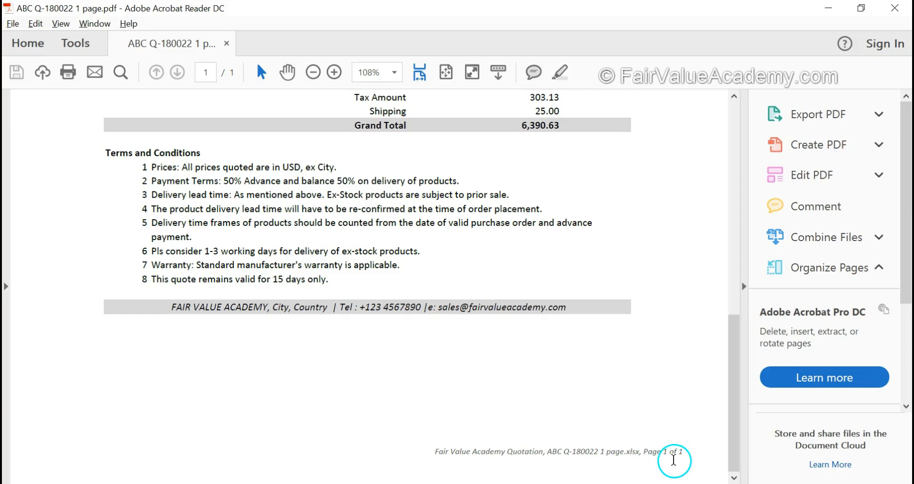
scroll(265, 362, up, 15)
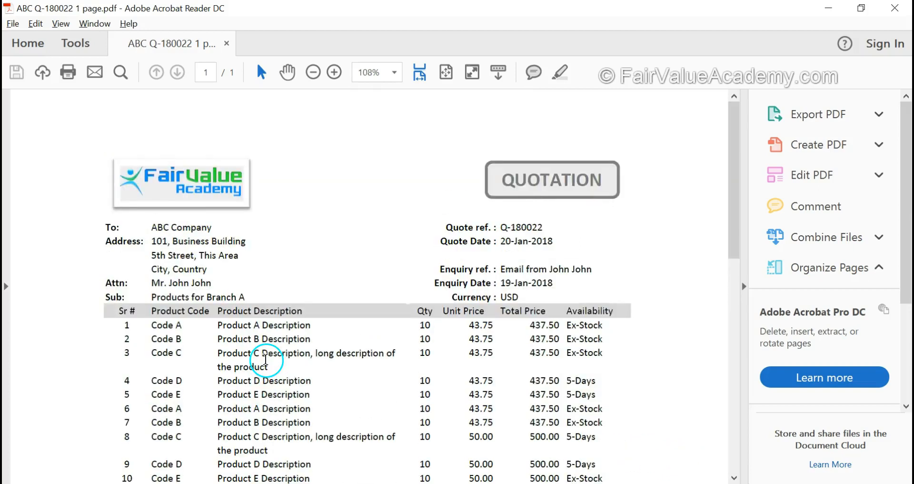
key(alt+Tab)
key(alt+Tab)
key(alt+Tab)
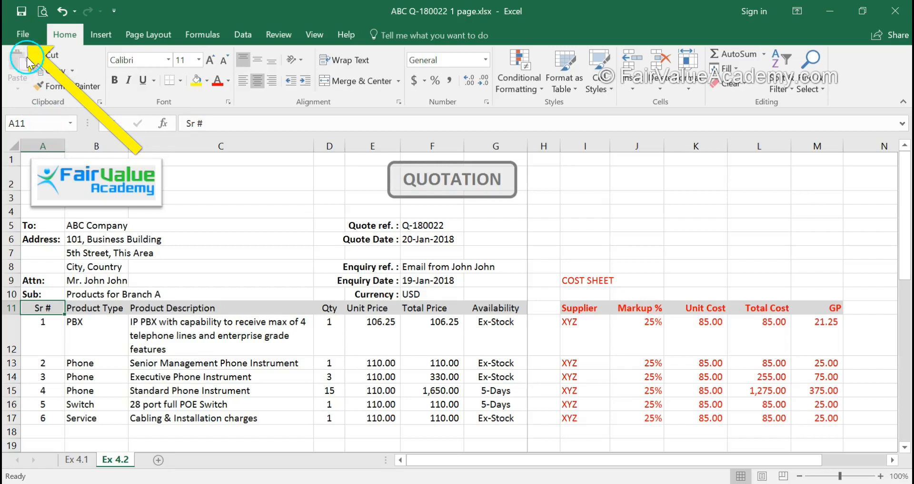
- Create a new blank workbook
click(22, 34)
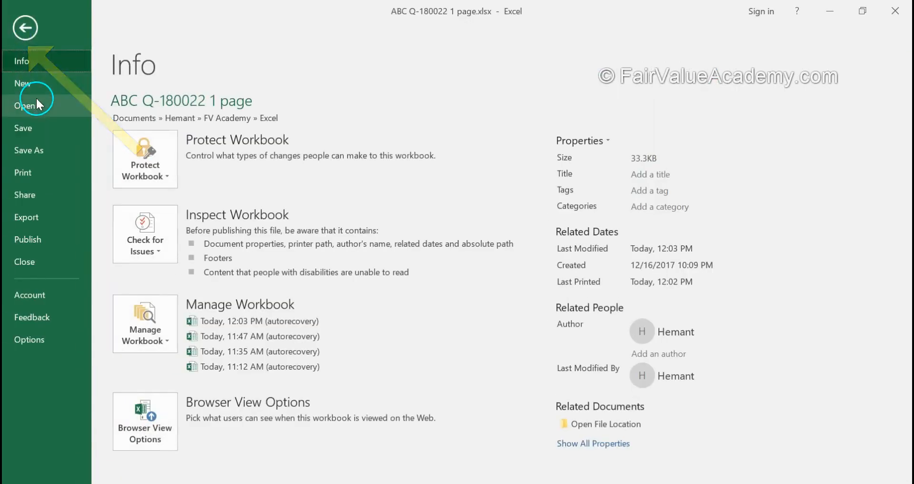
click(27, 84)
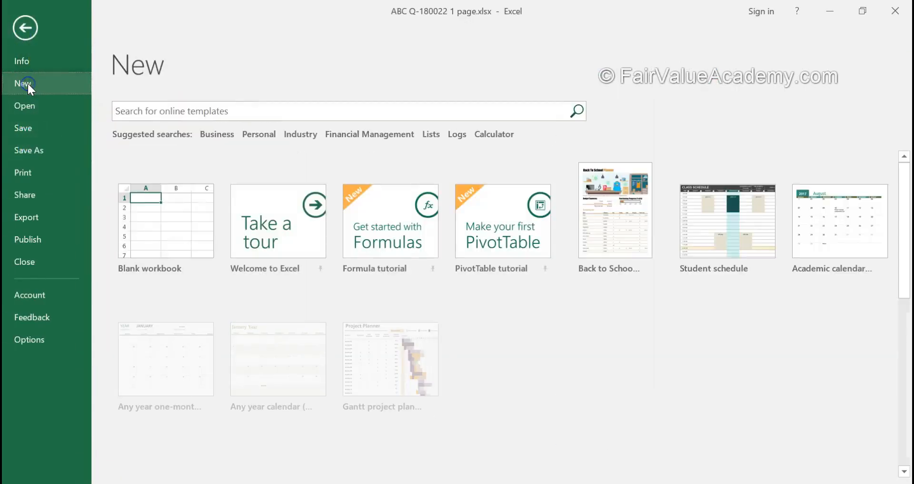
click(133, 197)
key(alt)
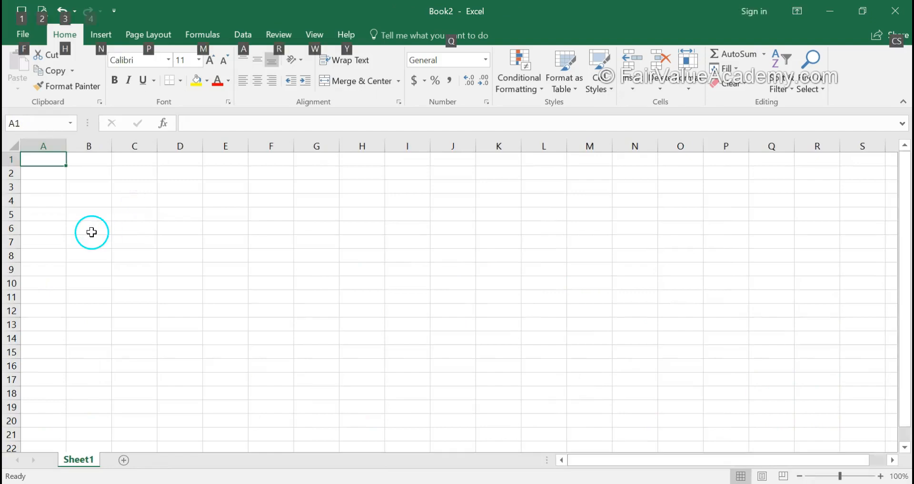
- Check the product table in the quotation PDF and copy the headings in A11:G11 of ABC Q-180022 1 page.xlsx in Excel
key(alt+Tab)
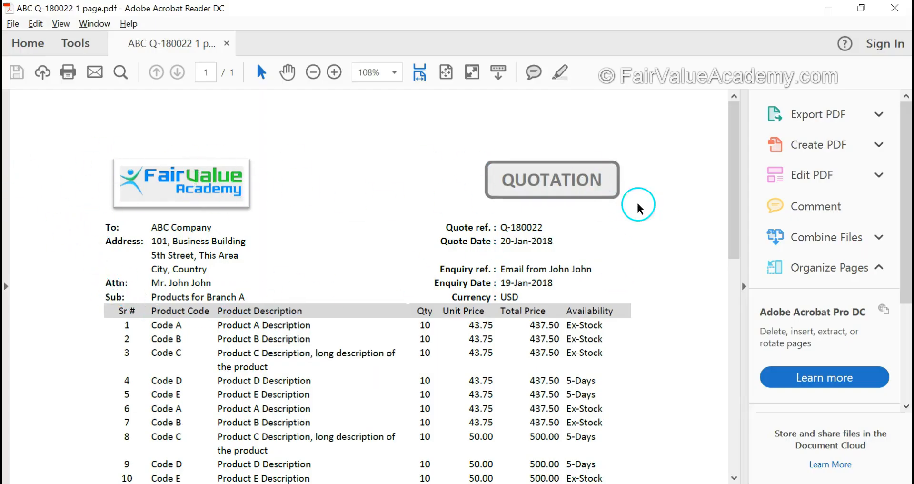
scroll(138, 313, down, 5)
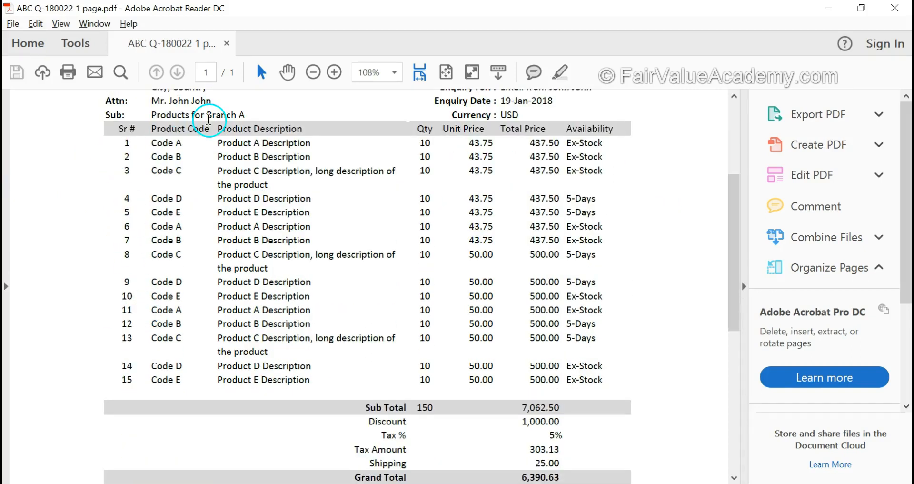
key(alt+Tab)
drag(35, 311, 486, 300)
key(ctrl+c)
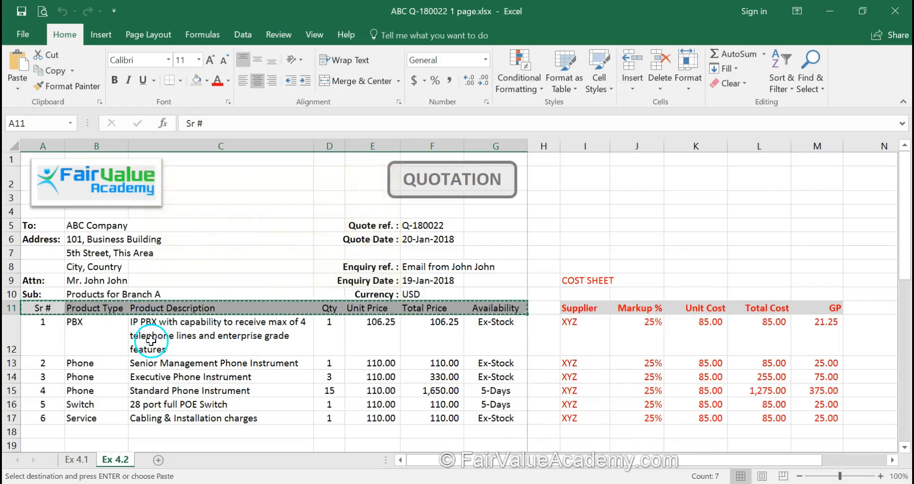
- Paste the copied headings as values only into row 11 of the new workbook, starting at cell A11
key(alt+Tab)
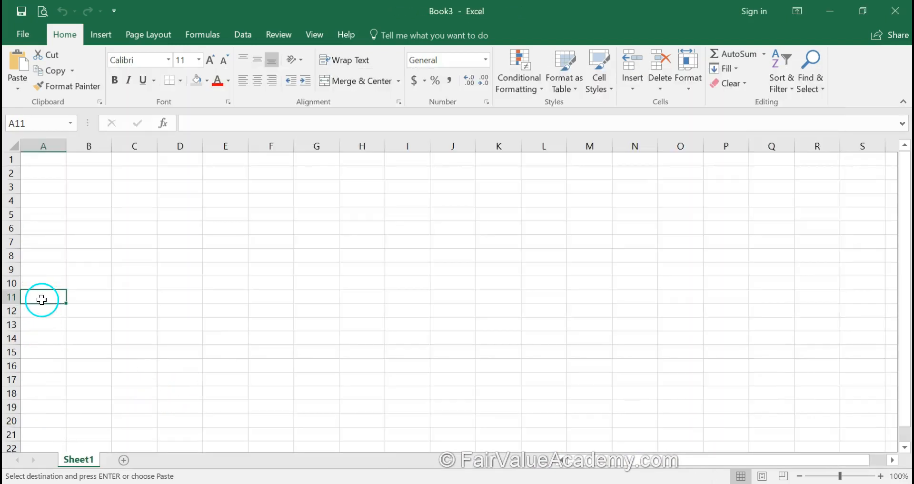
right_click(42, 297)
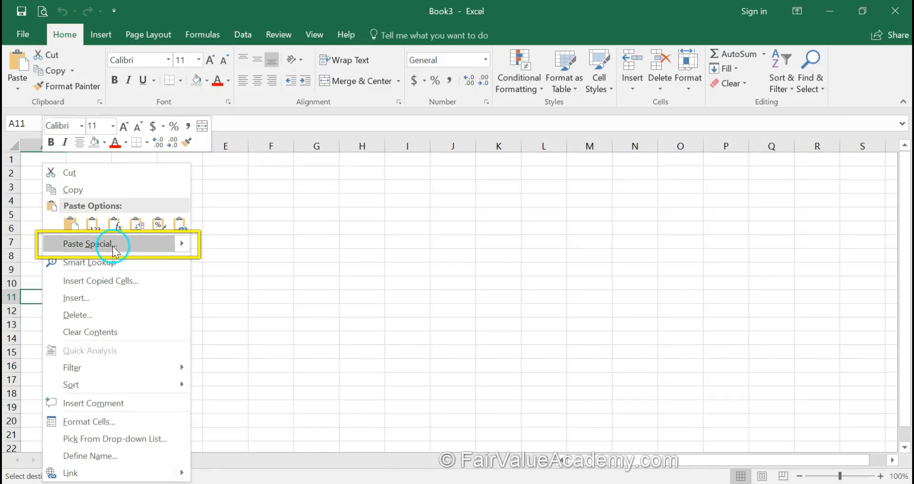
click(93, 245)
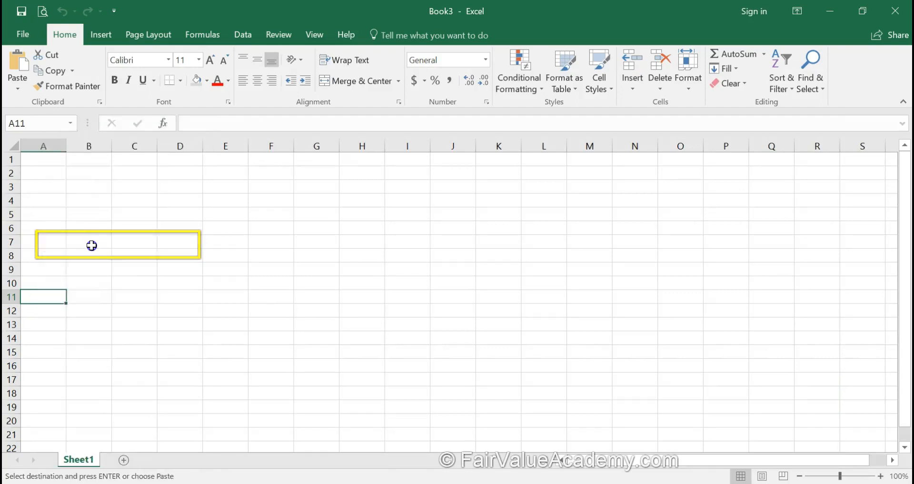
click(26, 187)
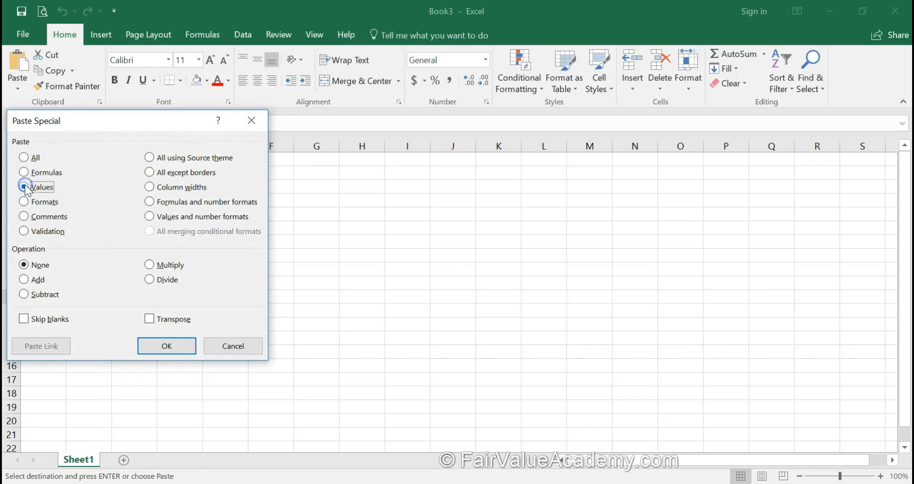
click(162, 352)
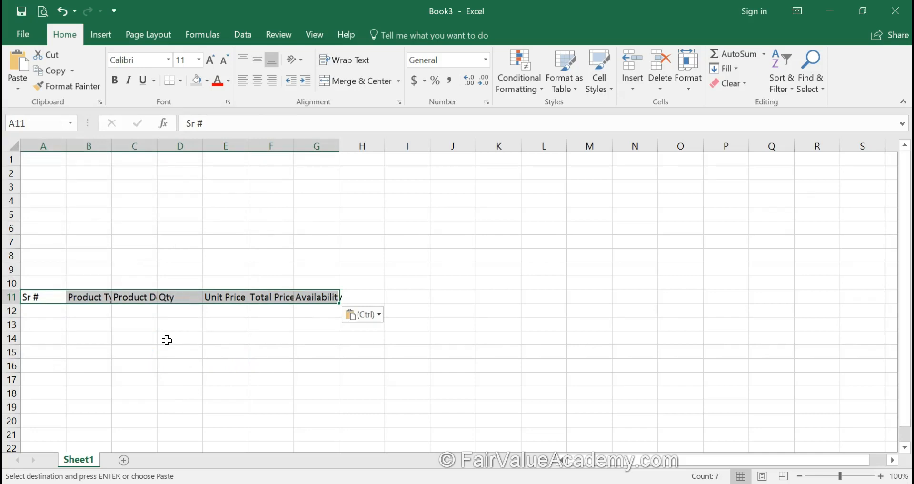
click(148, 338)
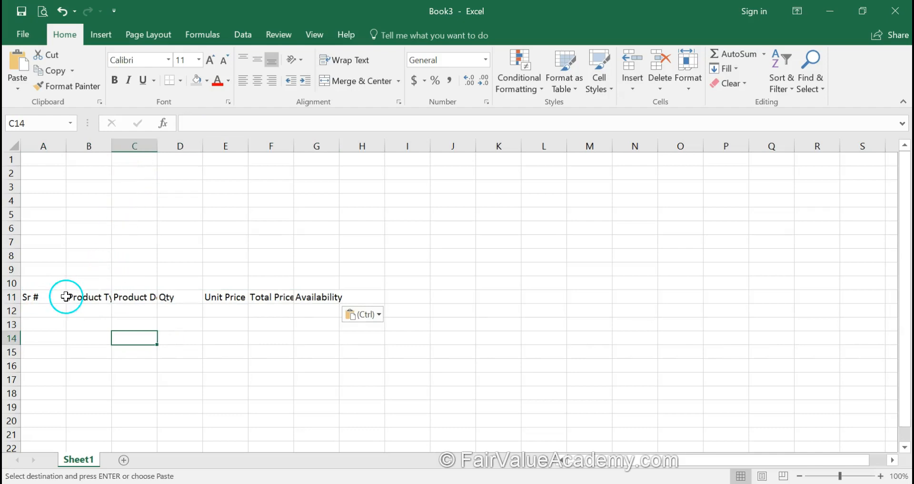
- Widen columns B, C, E, F and G to fit their headings, with Product Description the widest
drag(112, 147, 296, 147)
click(391, 151)
drag(393, 149, 532, 146)
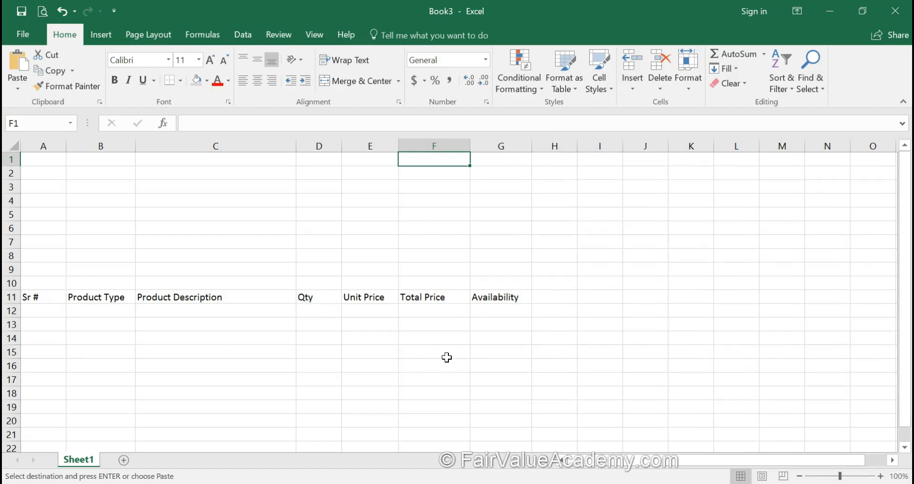
- Make the headings in A11:G11 bold and give them a light gray fill
drag(41, 295, 490, 299)
click(114, 80)
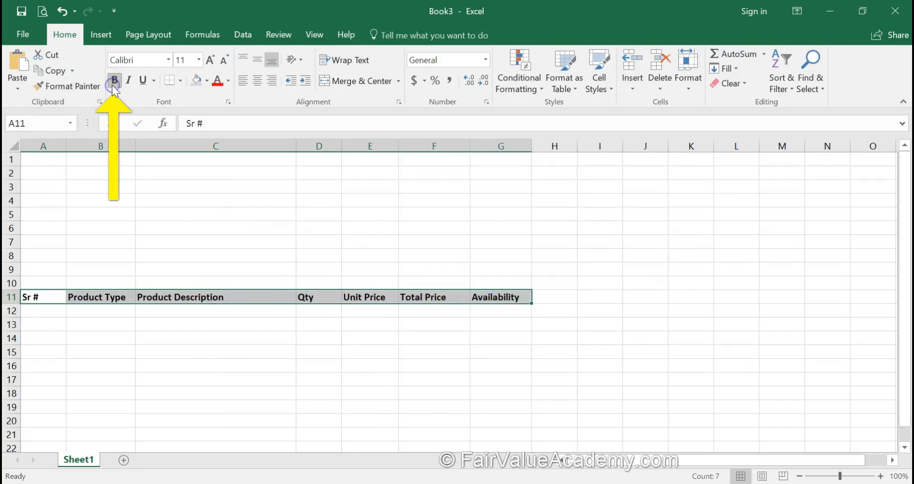
click(208, 82)
click(193, 135)
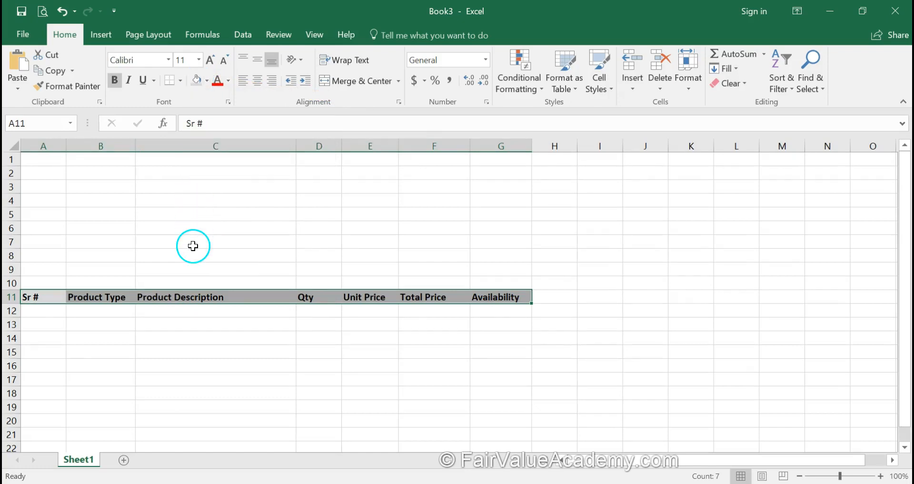
- Examine the pattern styles available in the cell fill settings for the heading row
right_click(217, 299)
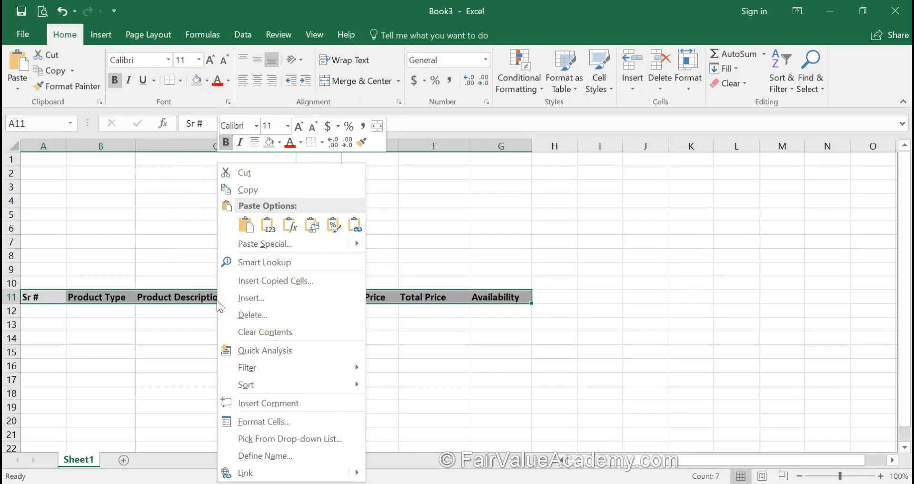
click(251, 421)
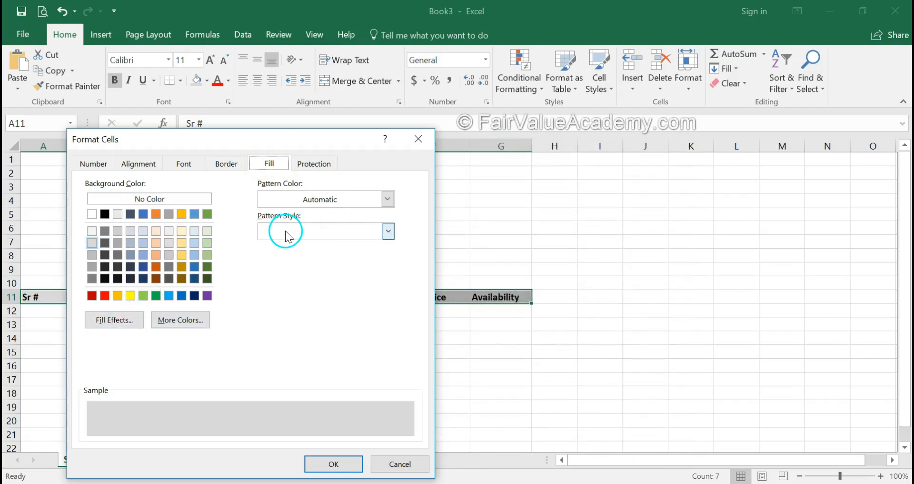
click(388, 232)
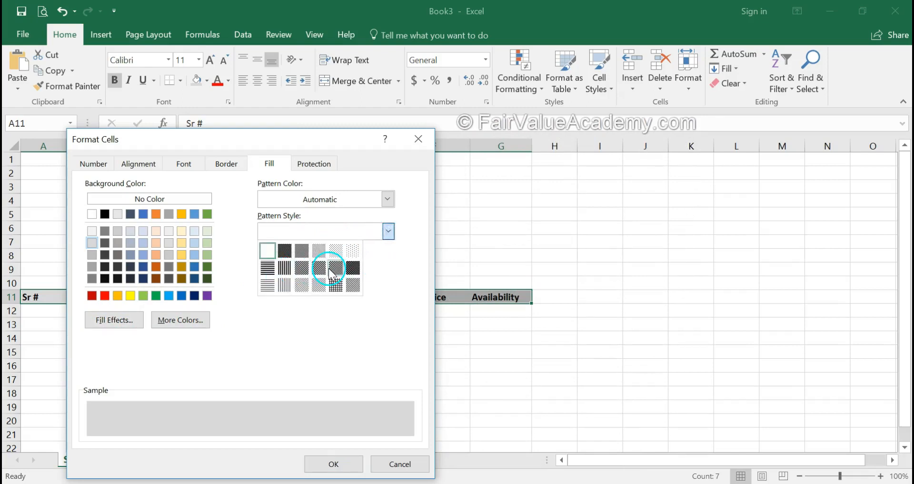
click(268, 349)
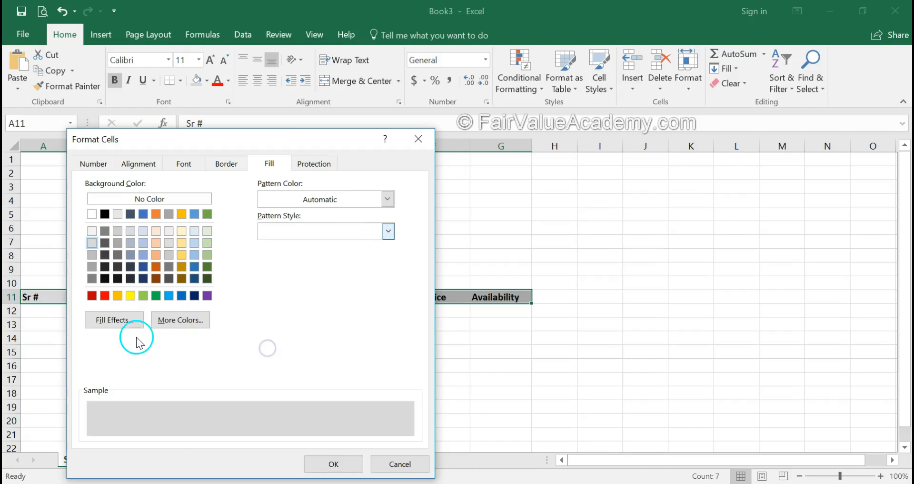
- Preview the vertical, diagonal, corner and center shading styles in the gradient fill effects for the heading row
click(123, 320)
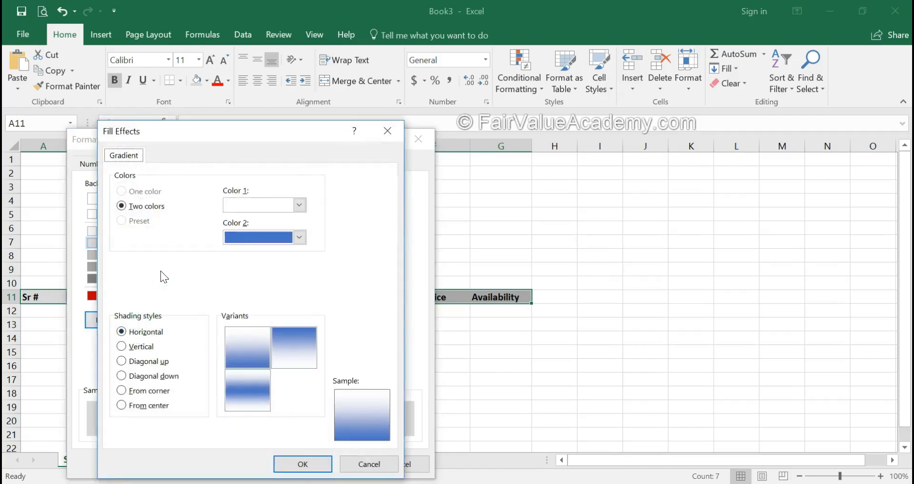
click(152, 227)
click(128, 346)
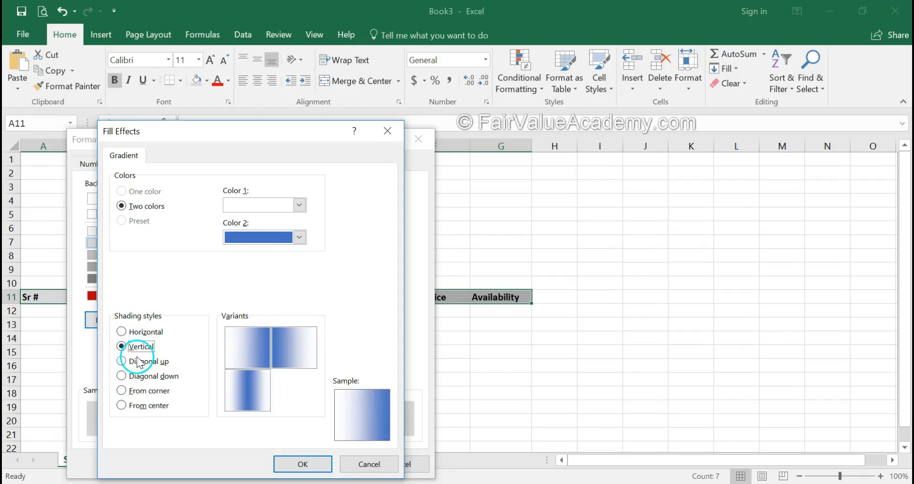
click(137, 362)
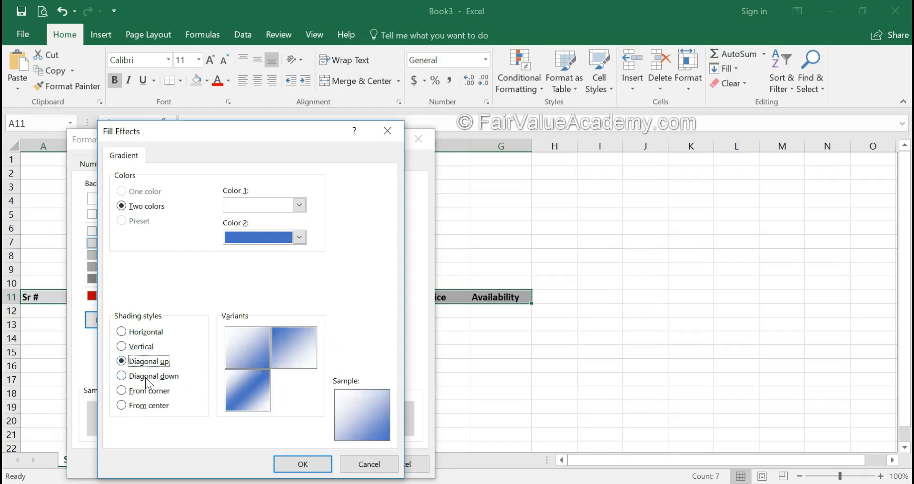
click(145, 376)
click(141, 391)
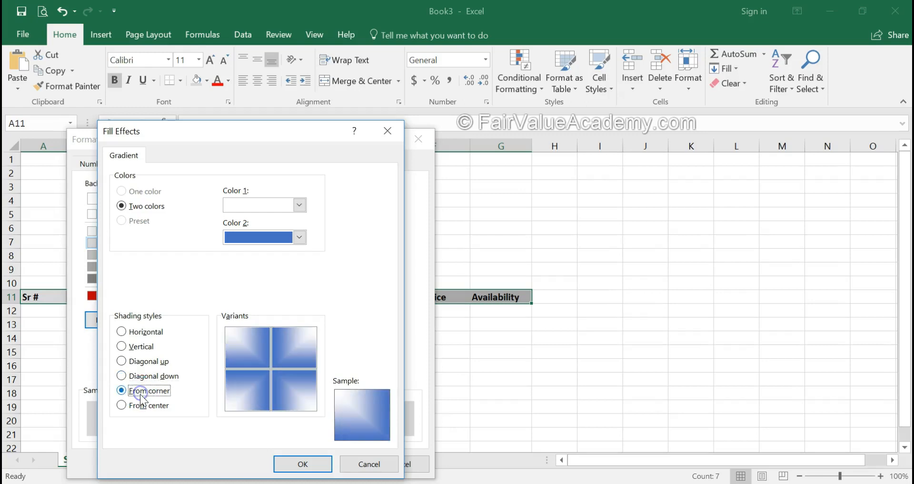
click(145, 406)
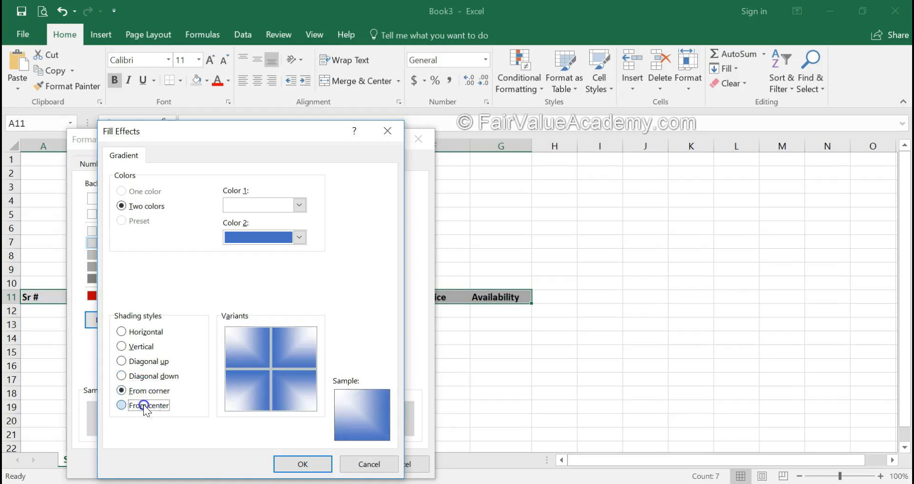
- Apply a two-color vertical gradient to the heading row, using the variant that fades from blue to white
click(141, 352)
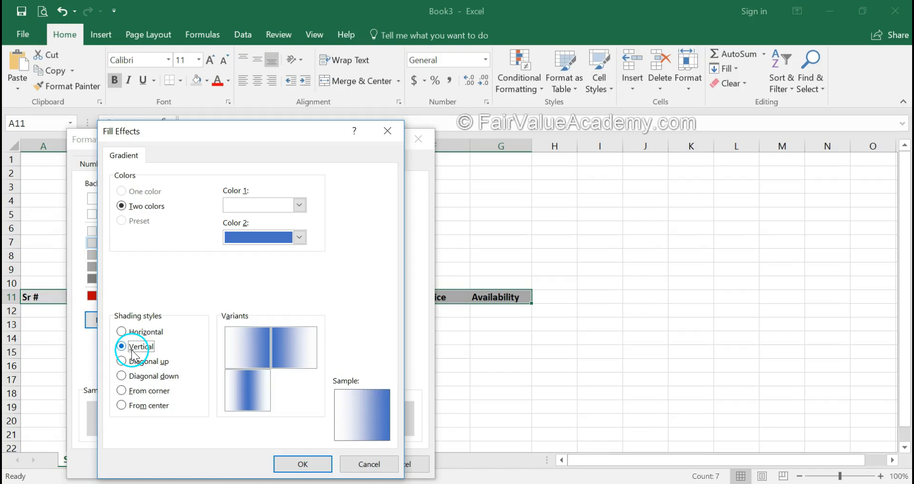
click(301, 362)
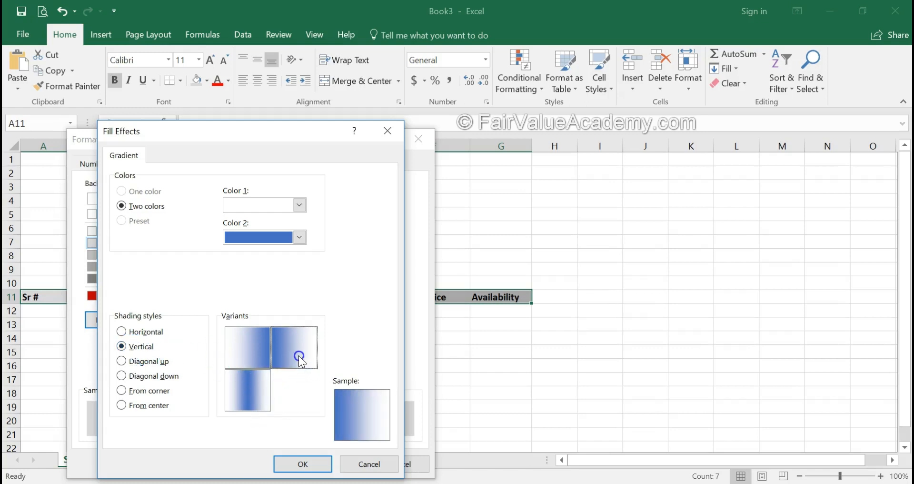
click(303, 464)
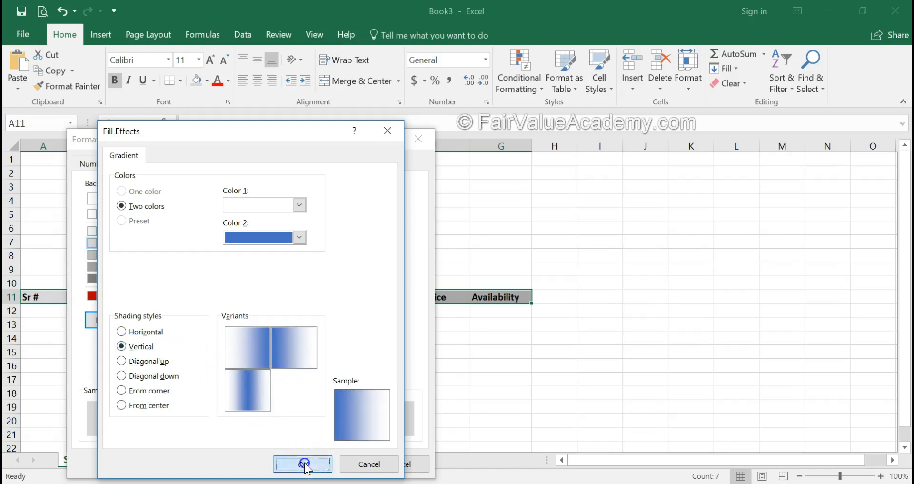
click(308, 464)
click(196, 379)
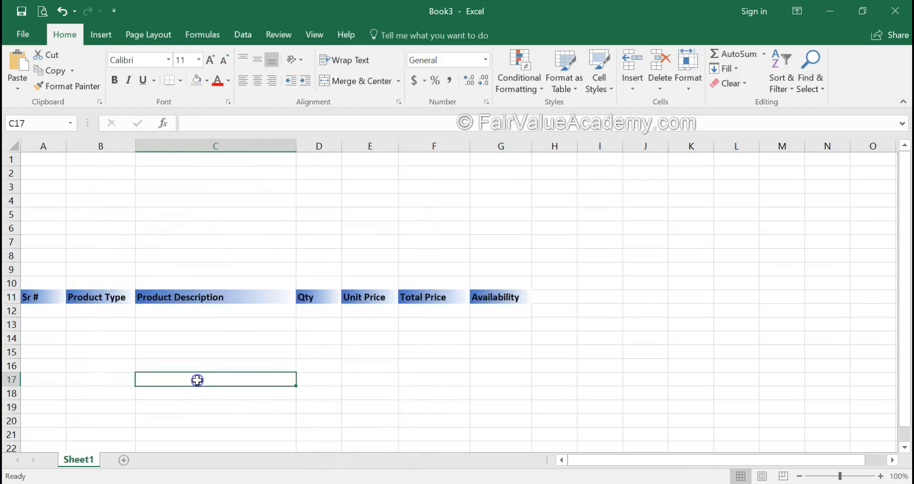
scroll(197, 380, up, 4)
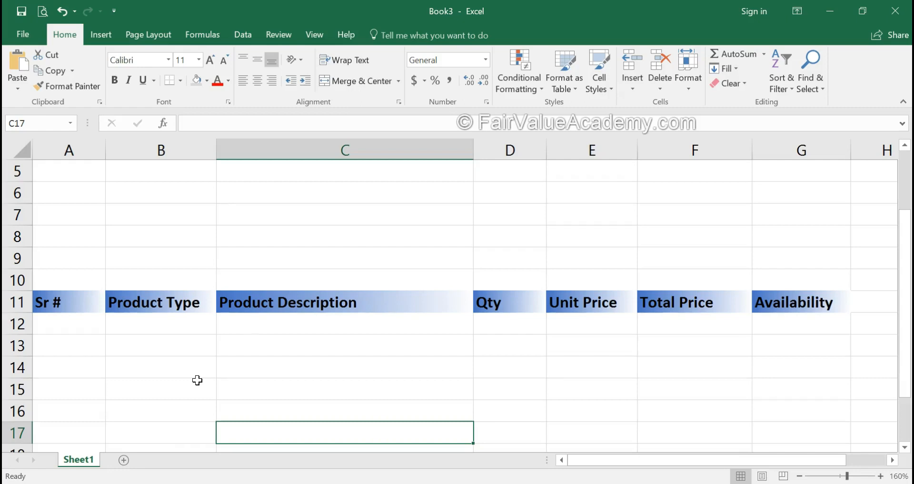
- Fill the heading cells A11:G11 with plain light gray instead of the gradient
drag(78, 310, 765, 306)
click(207, 80)
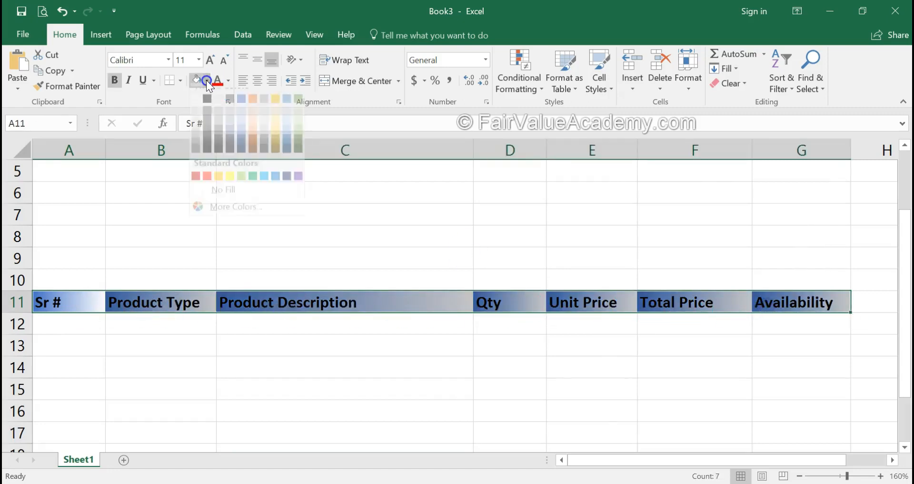
click(196, 135)
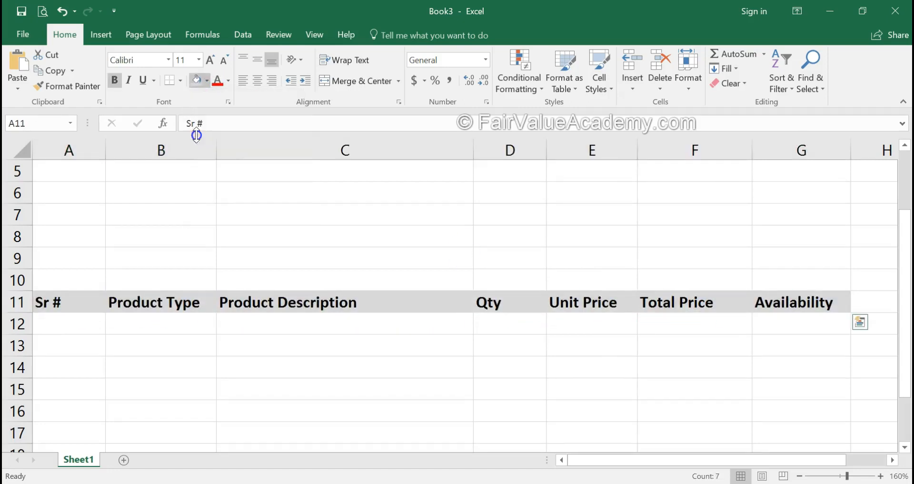
scroll(196, 388, down, 3)
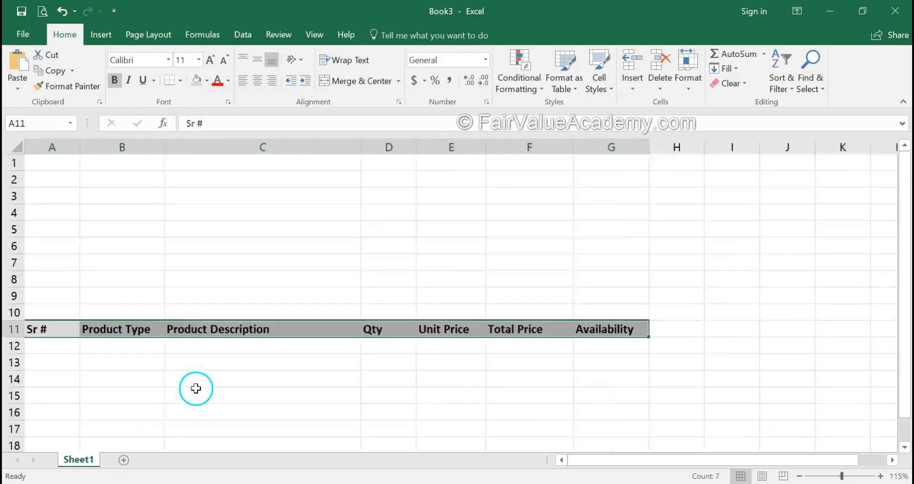
- Number the product rows from 1 to 15 in A12:A26 under the Sr # heading
click(173, 360)
scroll(173, 359, down, 3)
click(55, 200)
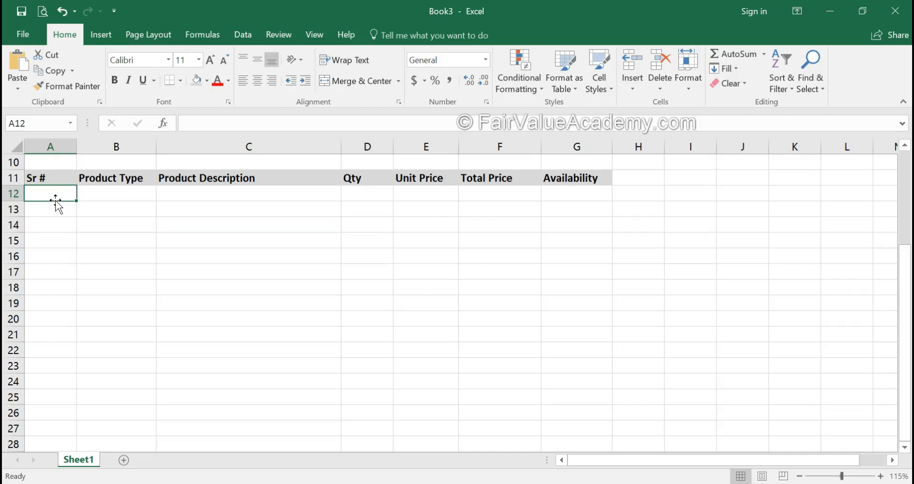
text(1)
key(Return)
text(2)
click(55, 199)
drag(55, 200, 75, 418)
click(183, 349)
- Fill cells A27:G27, directly beneath the numbered product rows, with the same light gray as the headings
scroll(184, 349, down, 1)
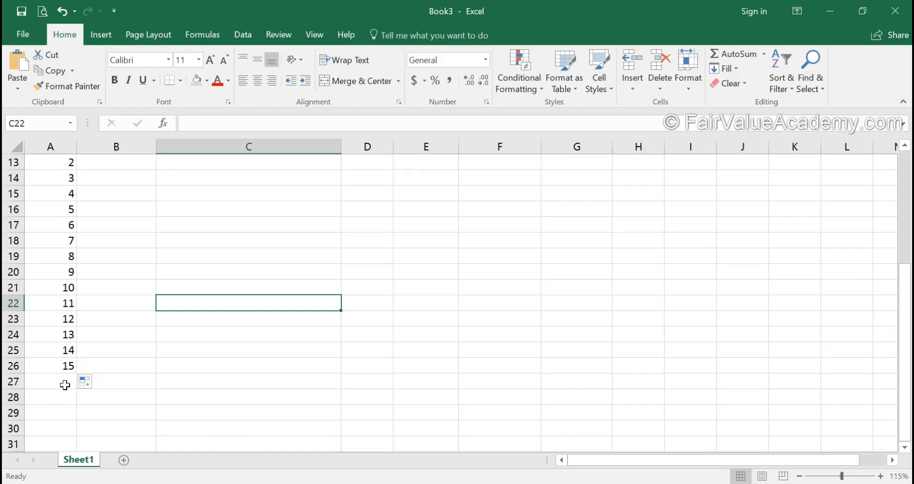
drag(61, 381, 577, 380)
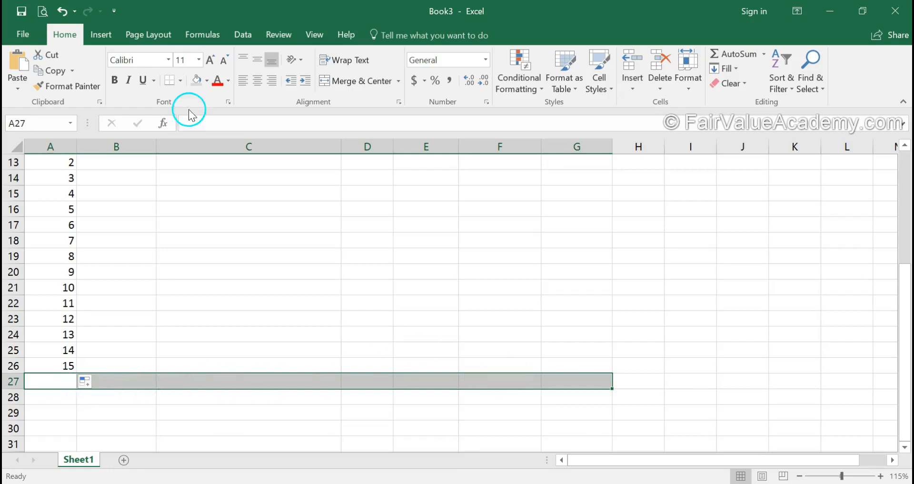
click(196, 79)
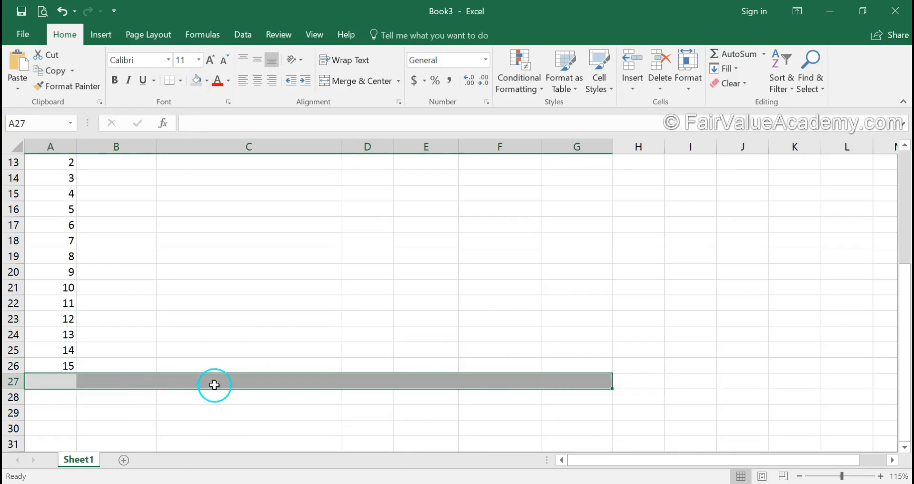
- Enter the label Subtotal in C27 and make the gray row A27:G27 bold
click(244, 382)
text(S)
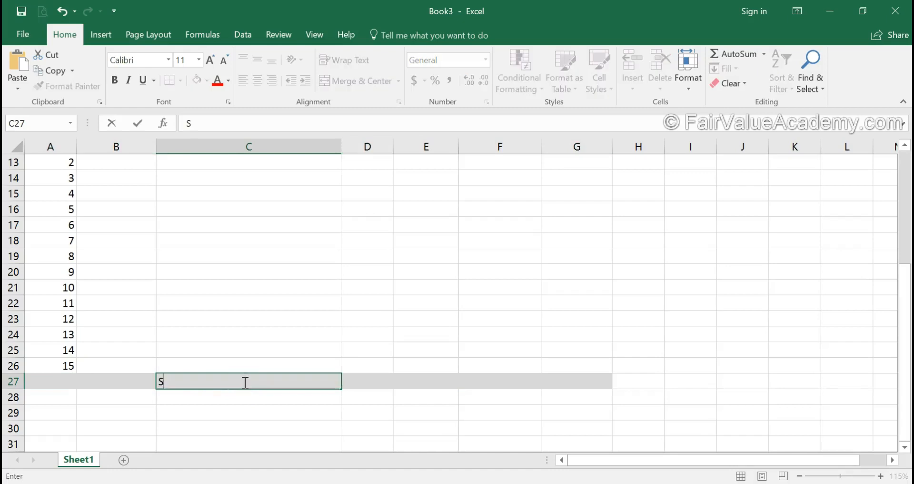
text(ubtotal)
key(Return)
drag(33, 380, 565, 381)
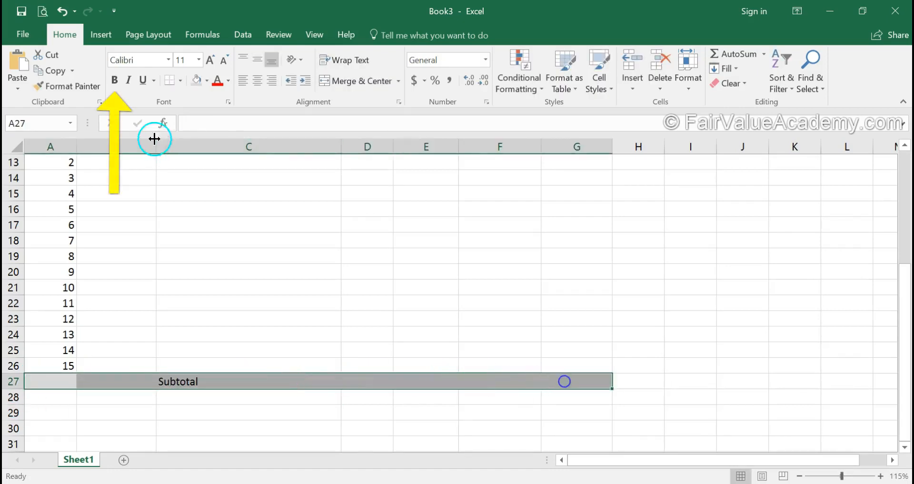
click(118, 79)
click(302, 332)
- Enter the formula =E12*D12 in F12 to calculate the first product's total price
scroll(271, 306, up, 4)
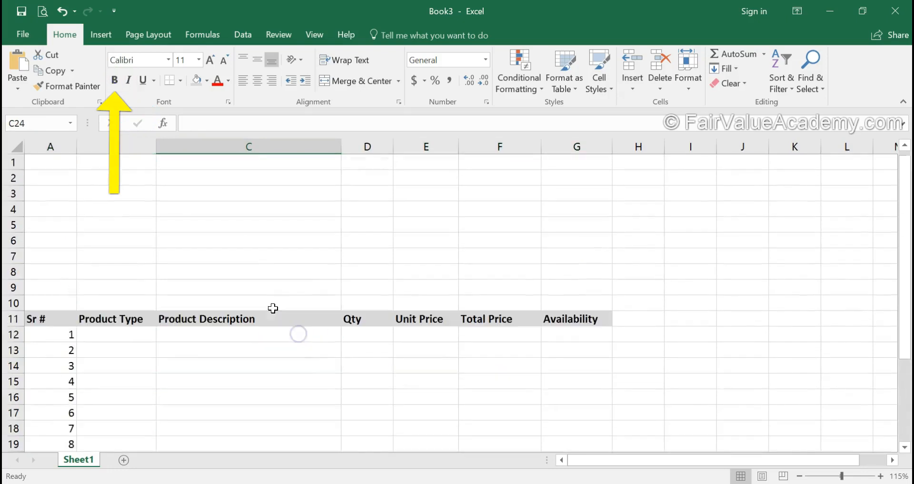
click(510, 340)
scroll(510, 341, down, 2)
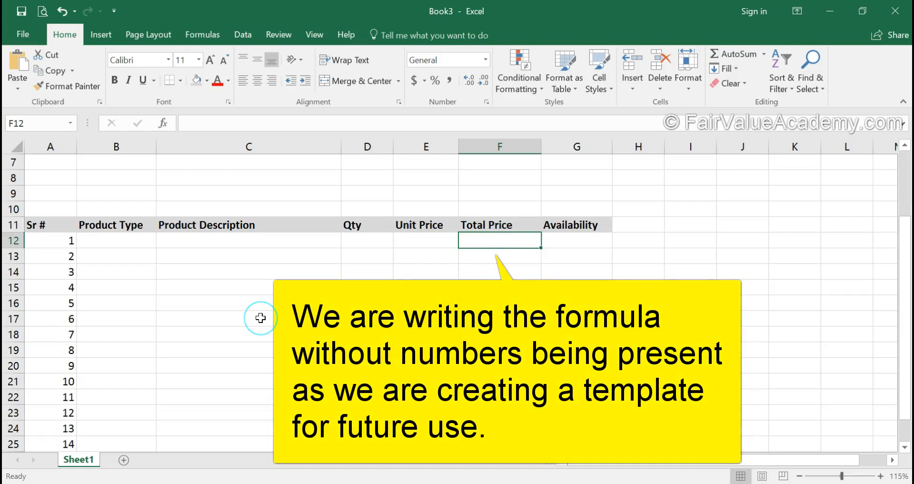
text(=)
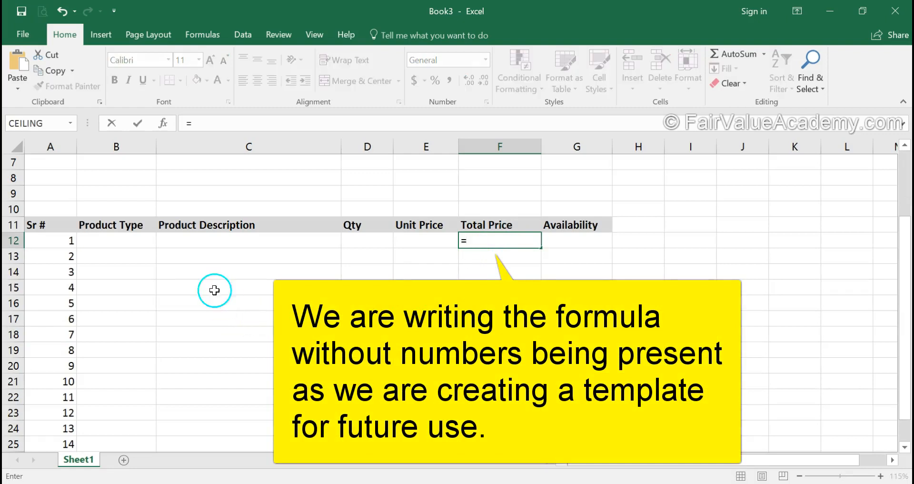
click(404, 243)
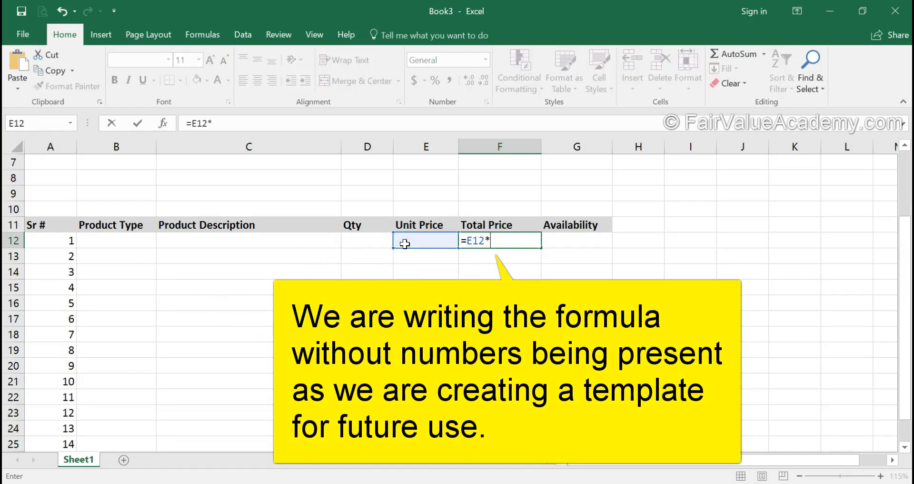
click(374, 242)
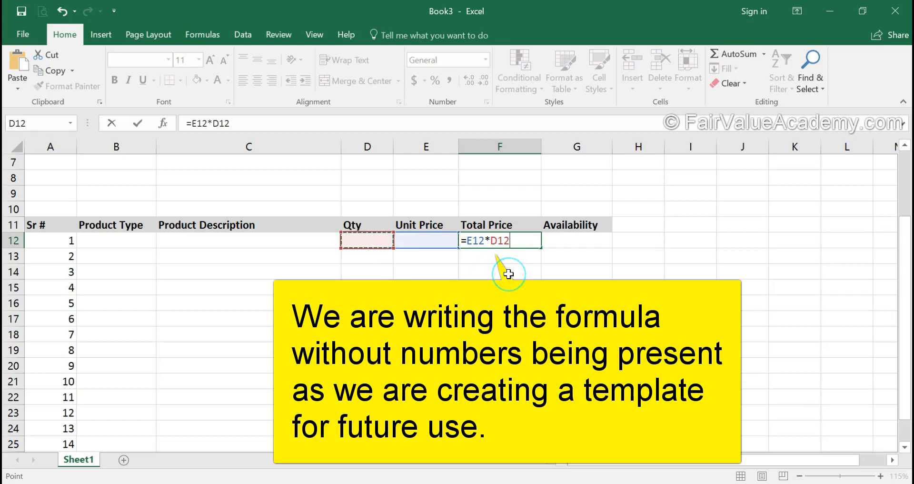
key(Return)
- Apply the dollar Accounting format to E12:F12 and fill both cells down through row 26
drag(420, 240, 478, 243)
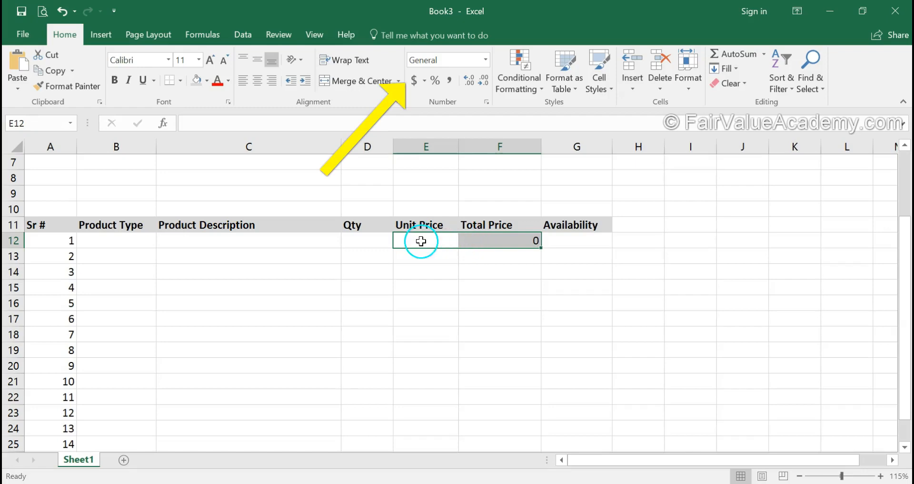
click(414, 79)
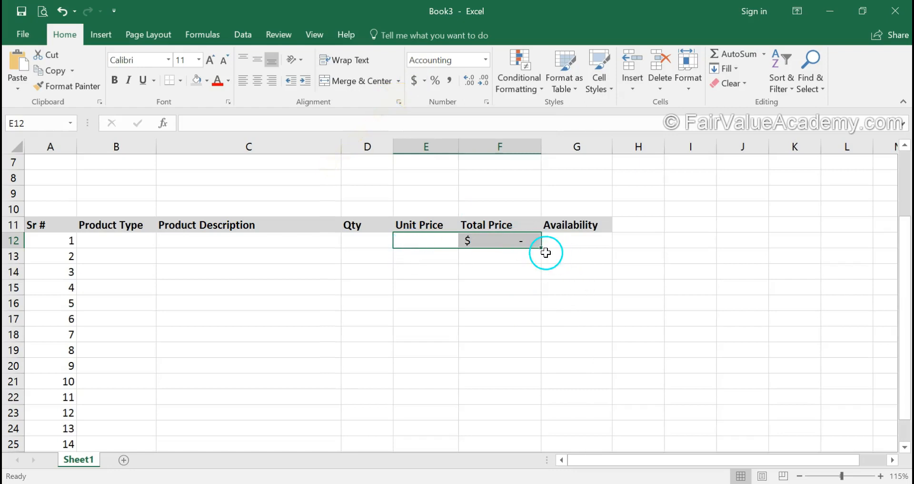
drag(542, 250, 539, 417)
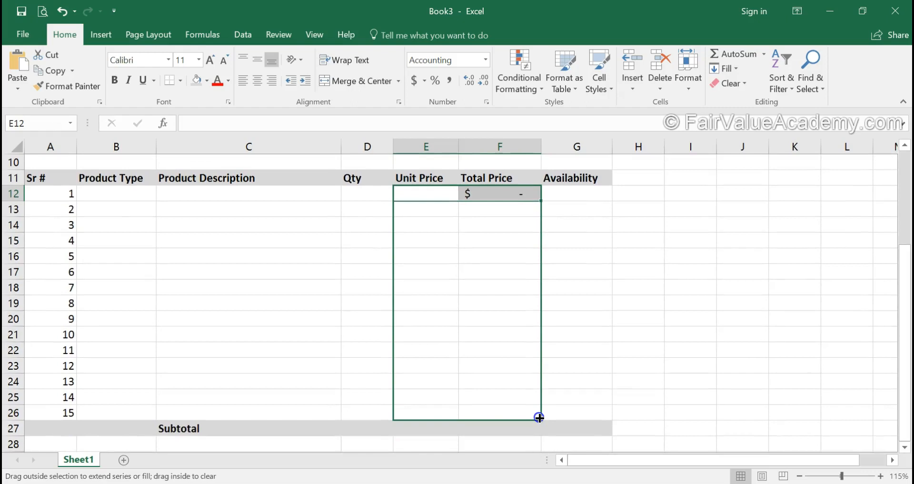
drag(540, 418, 539, 418)
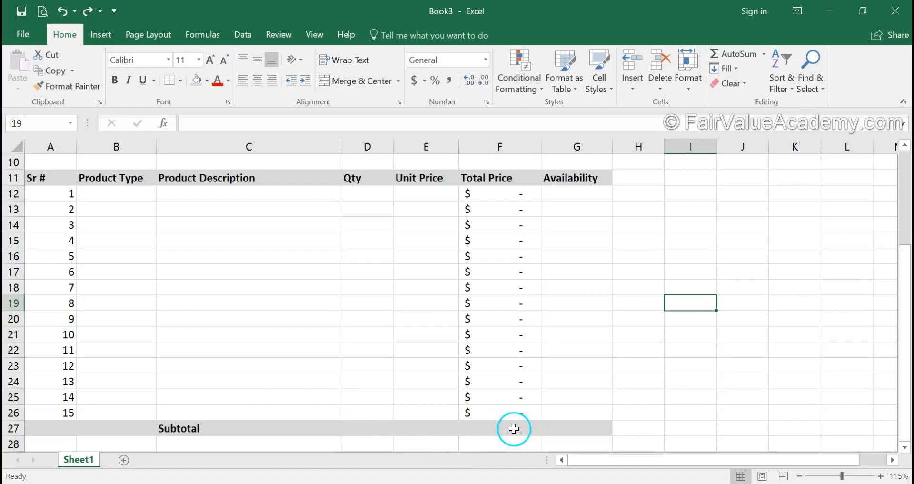
- Sum the total prices F12:F26 in the Subtotal row at F27 using AutoSum
click(514, 428)
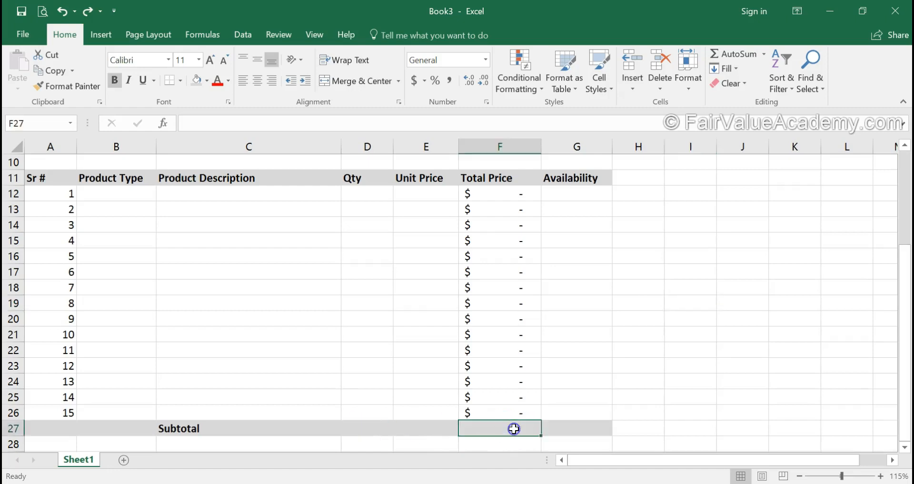
click(737, 53)
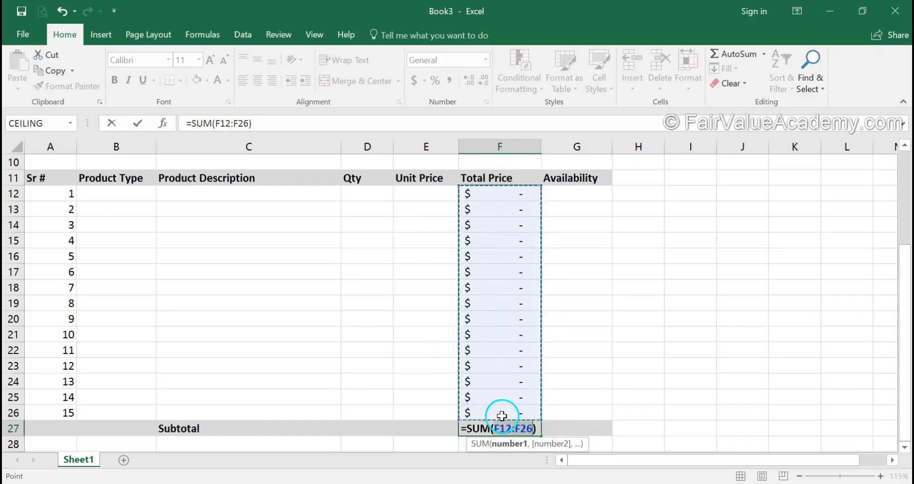
key(Return)
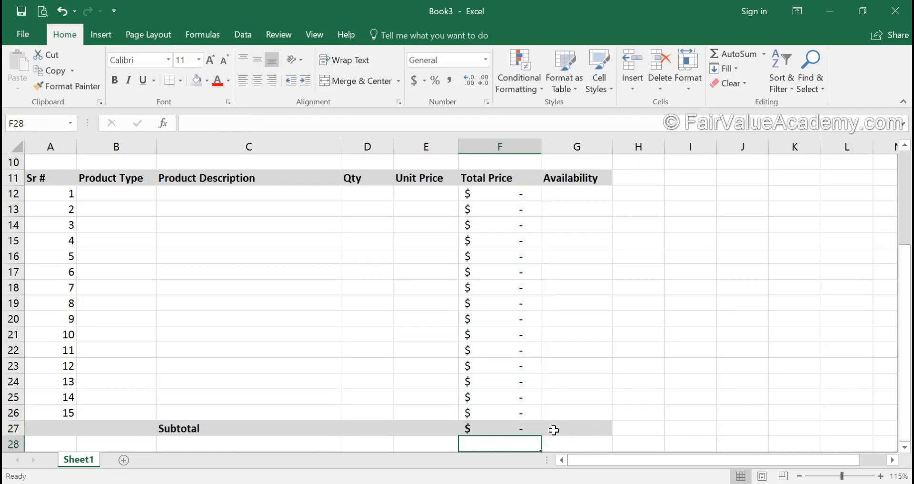
- Center the Sr # heading and its serial numbers in A11:A26 horizontally
drag(39, 180, 50, 416)
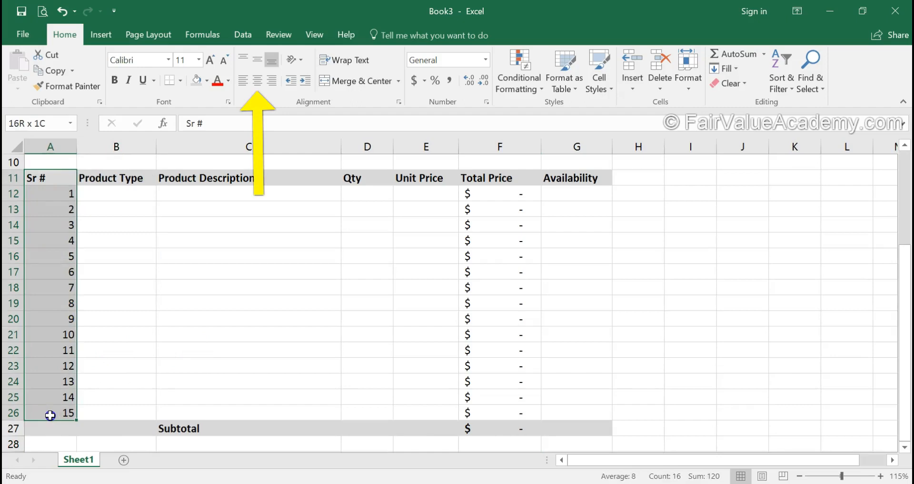
click(260, 80)
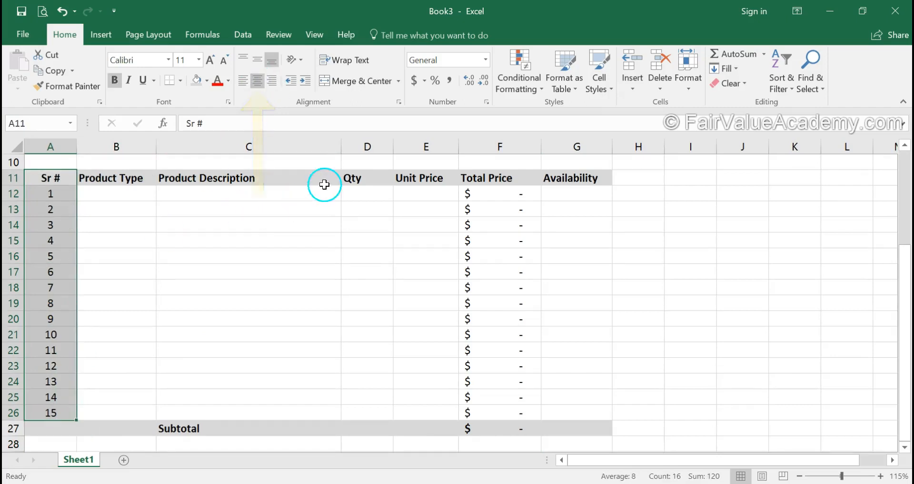
click(378, 176)
drag(380, 189, 363, 409)
click(270, 81)
click(300, 259)
- Center the Qty heading and the quantity cells below it in D11:D26 horizontally
drag(378, 186, 362, 411)
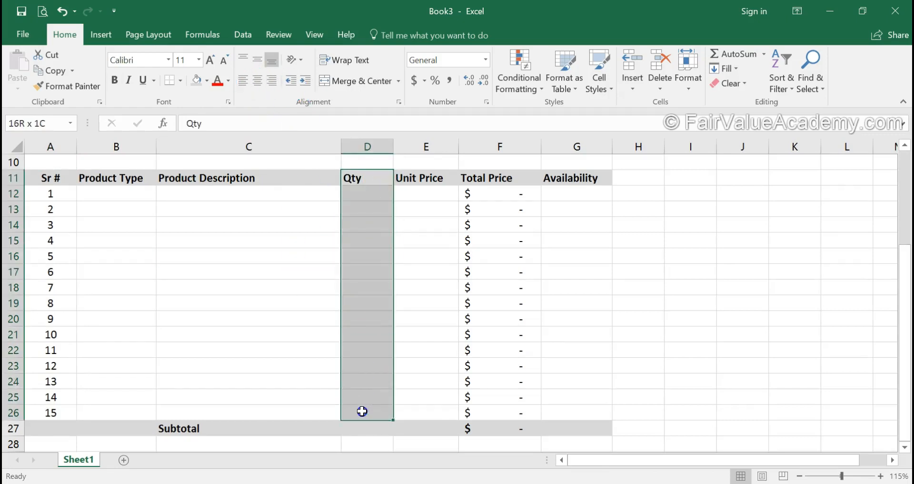
click(255, 82)
click(283, 268)
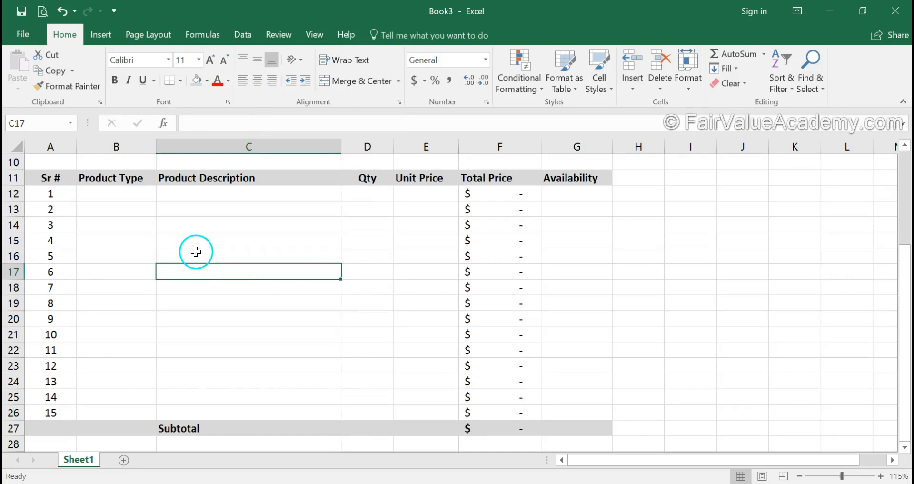
scroll(196, 251, up, 1)
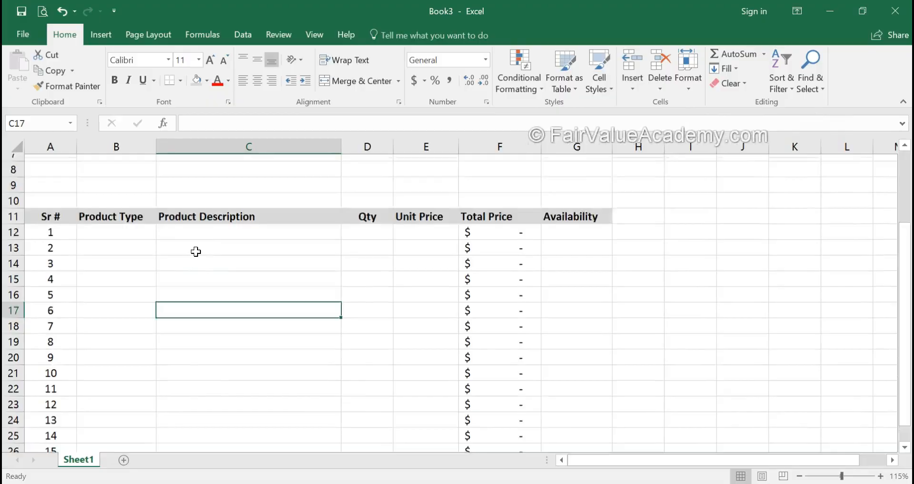